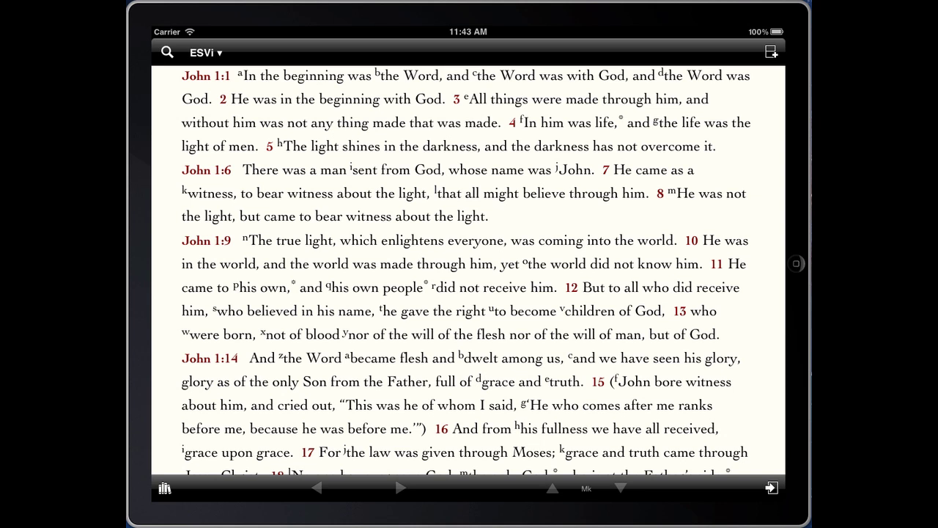
Step: Look up 'light' in John 1:5 and search by its Greek key number G5457 (φῶς)
{"action": "left_click", "coordinate": [320, 147]}
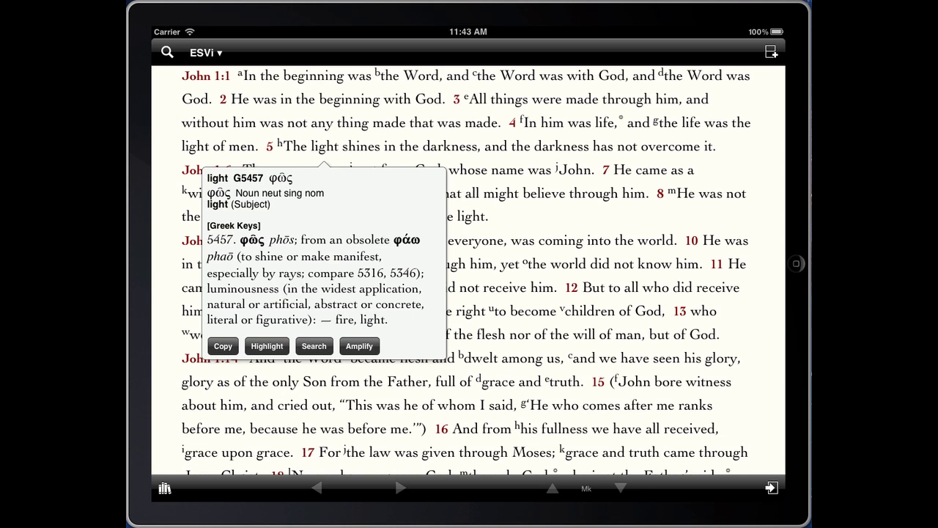
{"action": "left_click", "coordinate": [313, 346]}
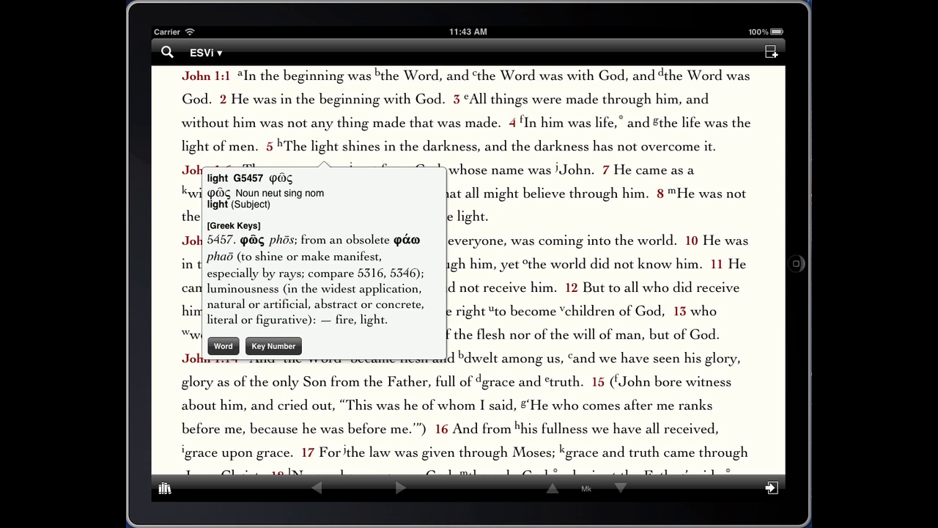
{"action": "left_click", "coordinate": [271, 346]}
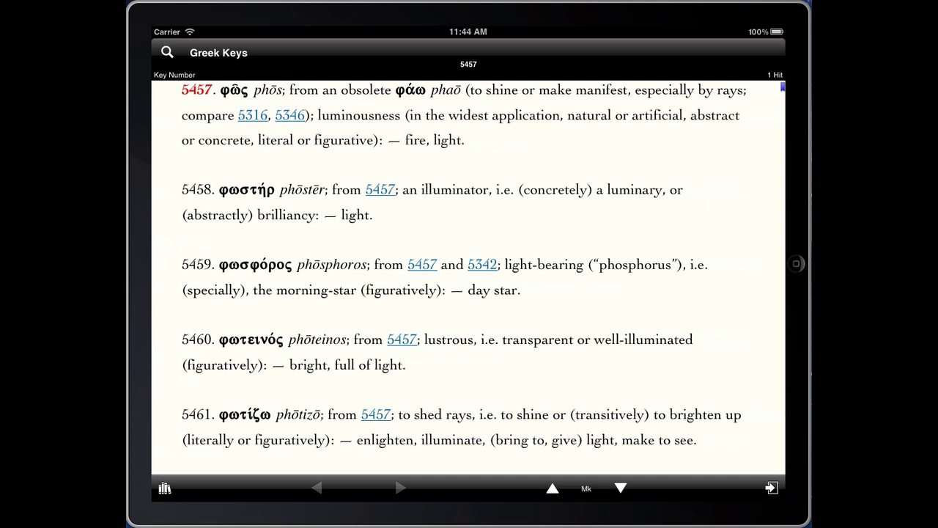
Step: Preview related entries 5316 and 5346, then open the TDNT article on φῶς via Amplify
{"action": "left_click", "coordinate": [253, 115]}
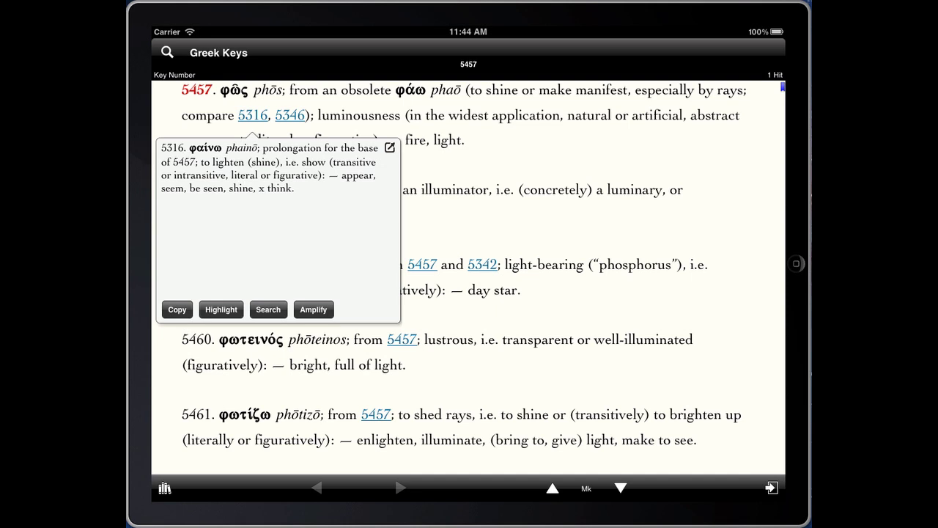
{"action": "left_click", "coordinate": [290, 116]}
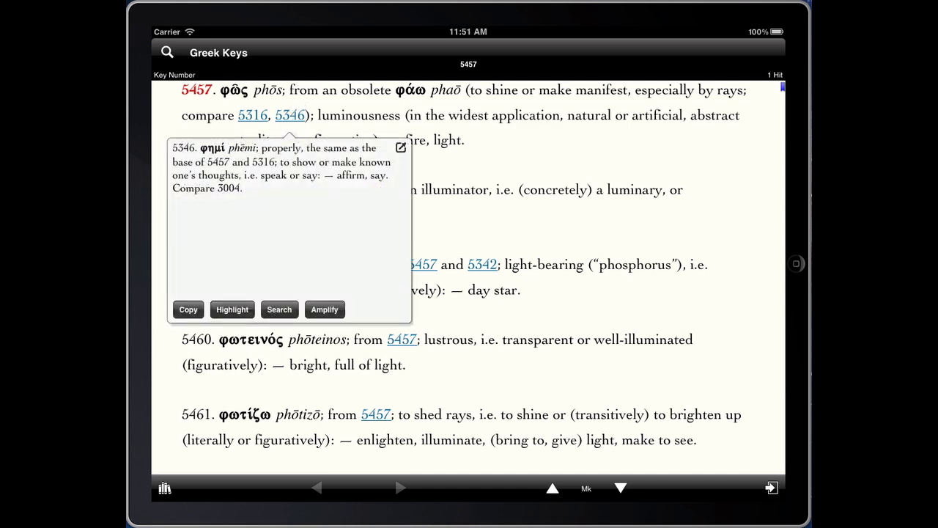
{"action": "left_click", "coordinate": [234, 89]}
{"action": "left_click", "coordinate": [235, 89]}
{"action": "left_click", "coordinate": [350, 59]}
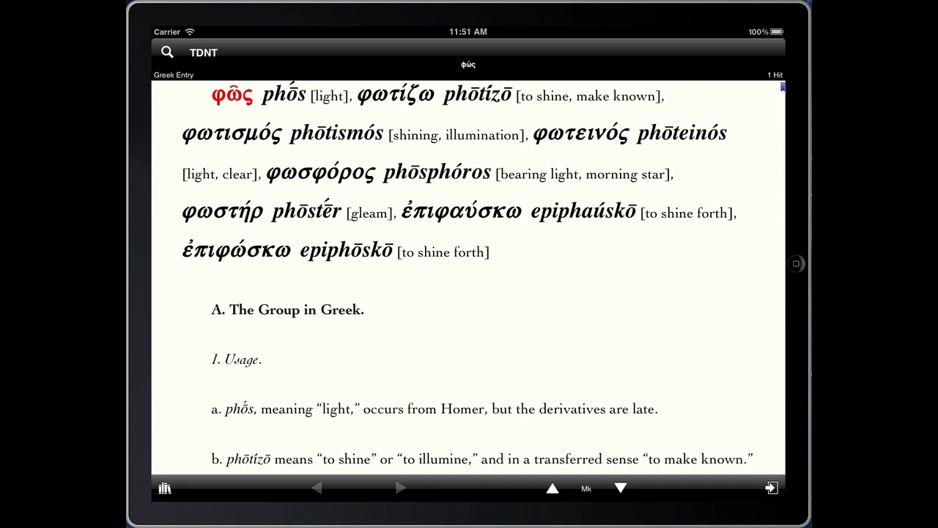
Step: Read down the TDNT φῶς article, then step back through Greek Keys 5457 to ESVi John 1
{"action": "scroll", "coordinate": [469, 278], "scroll_direction": "down", "scroll_amount": 3}
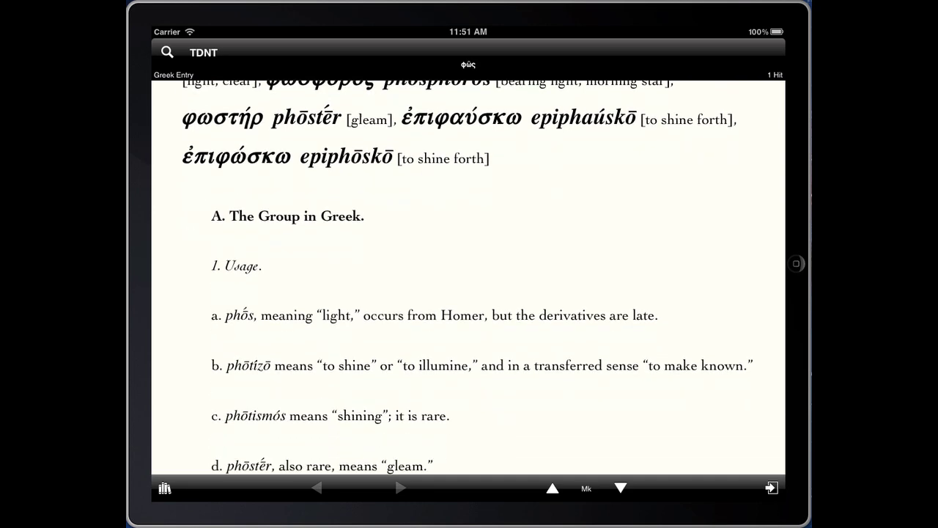
{"action": "scroll", "coordinate": [470, 278], "scroll_direction": "down", "scroll_amount": 3}
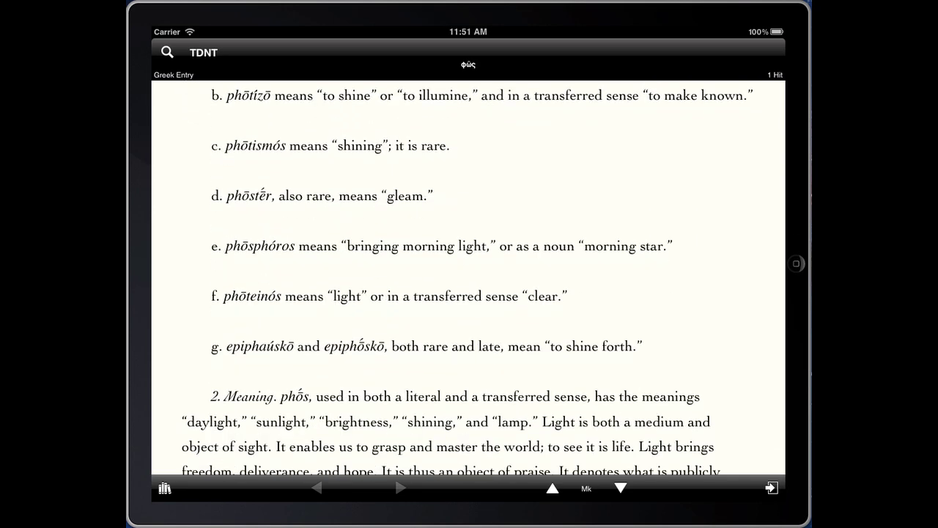
{"action": "scroll", "coordinate": [469, 278], "scroll_direction": "down", "scroll_amount": 4}
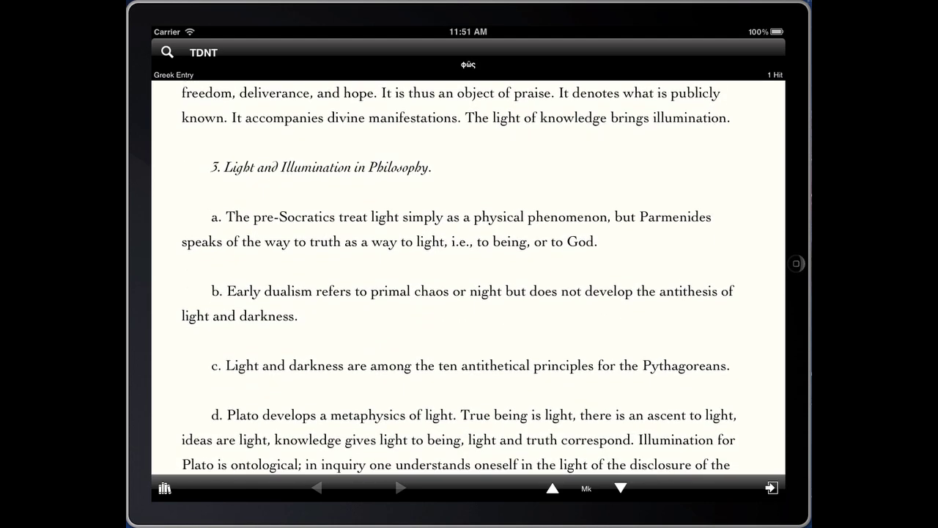
{"action": "scroll", "coordinate": [469, 279], "scroll_direction": "down", "scroll_amount": 4}
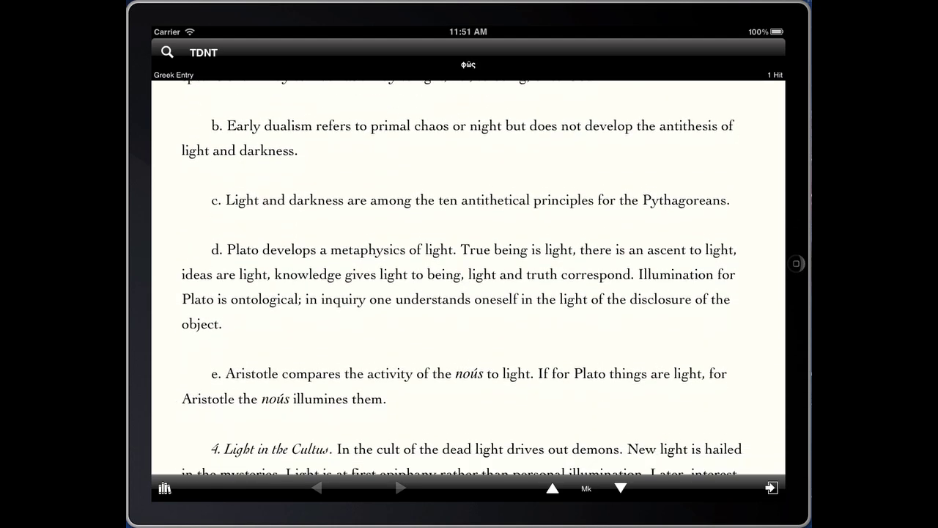
{"action": "scroll", "coordinate": [469, 279], "scroll_direction": "down", "scroll_amount": 1}
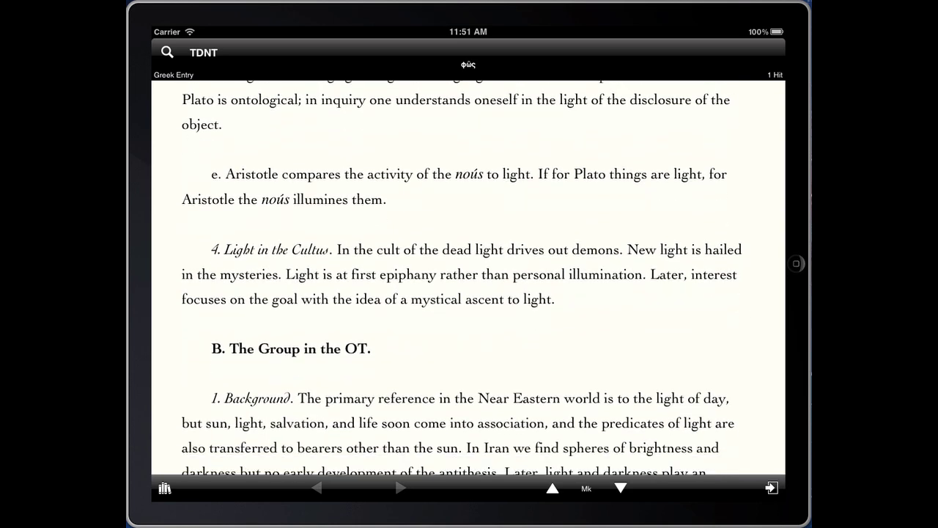
{"action": "scroll", "coordinate": [469, 279], "scroll_direction": "down", "scroll_amount": 3}
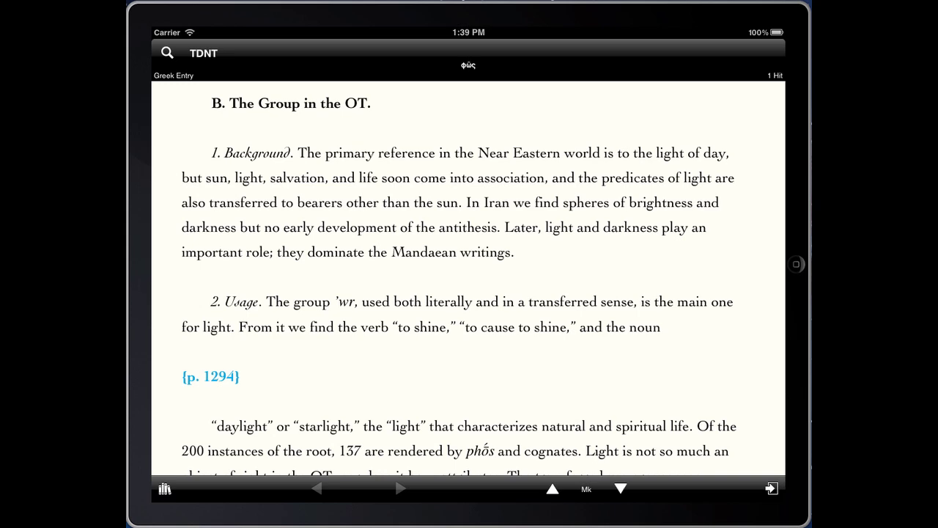
{"action": "left_click_drag", "start_coordinate": [469, 222], "coordinate": [535, 218]}
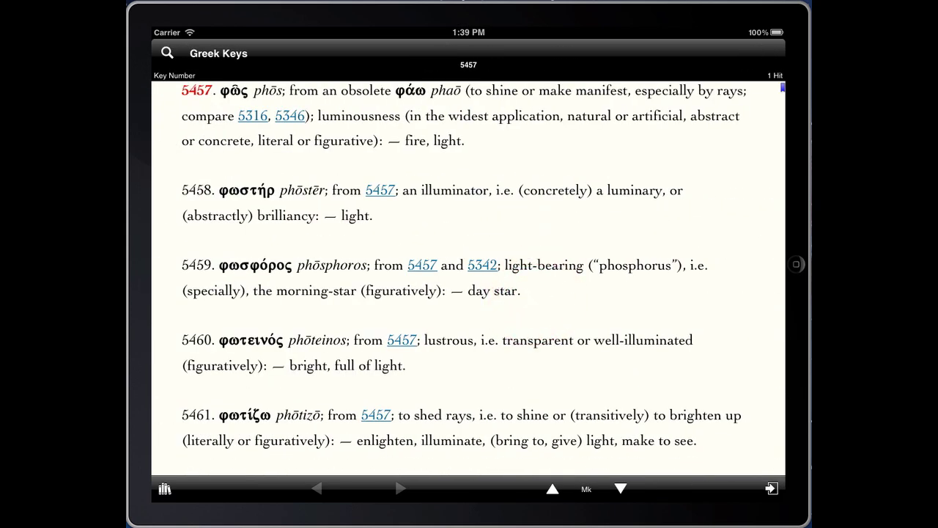
{"action": "left_click_drag", "start_coordinate": [535, 302], "coordinate": [680, 291]}
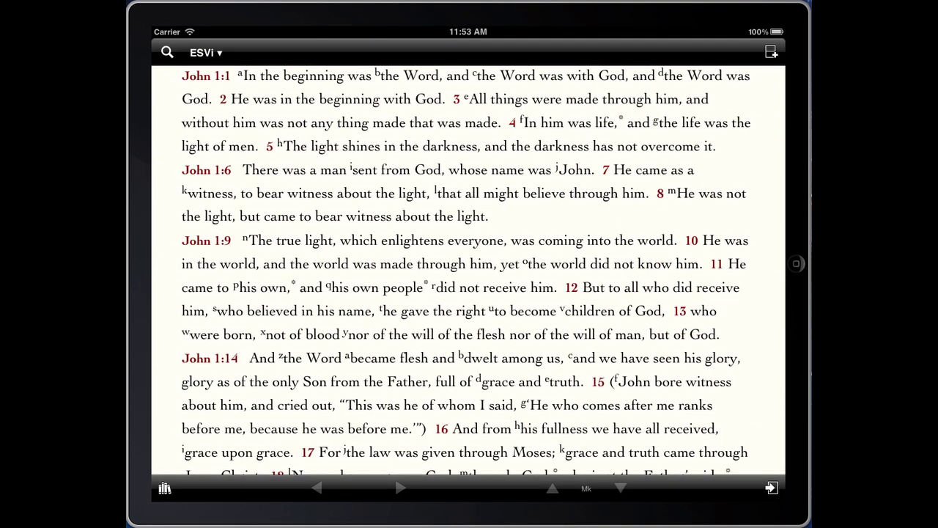
{"action": "left_click", "coordinate": [323, 147]}
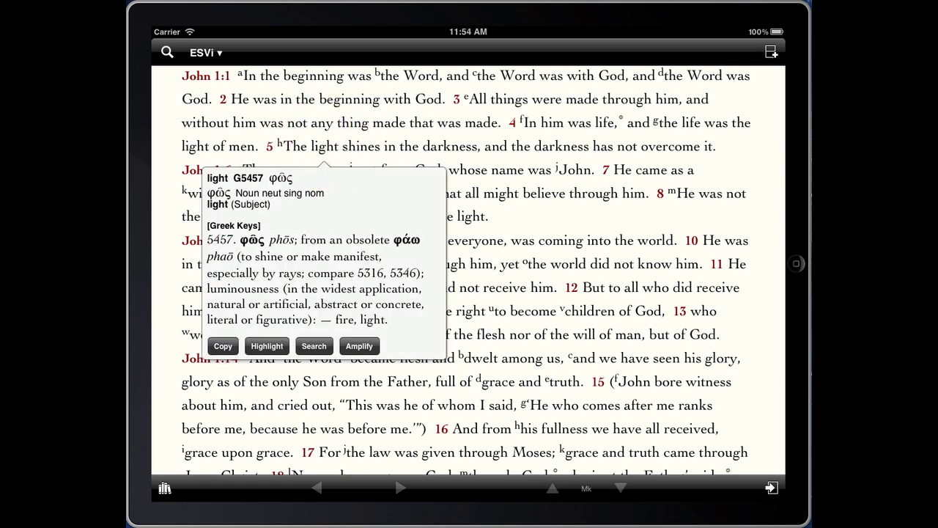
{"action": "left_click", "coordinate": [359, 346]}
{"action": "left_click", "coordinate": [223, 346]}
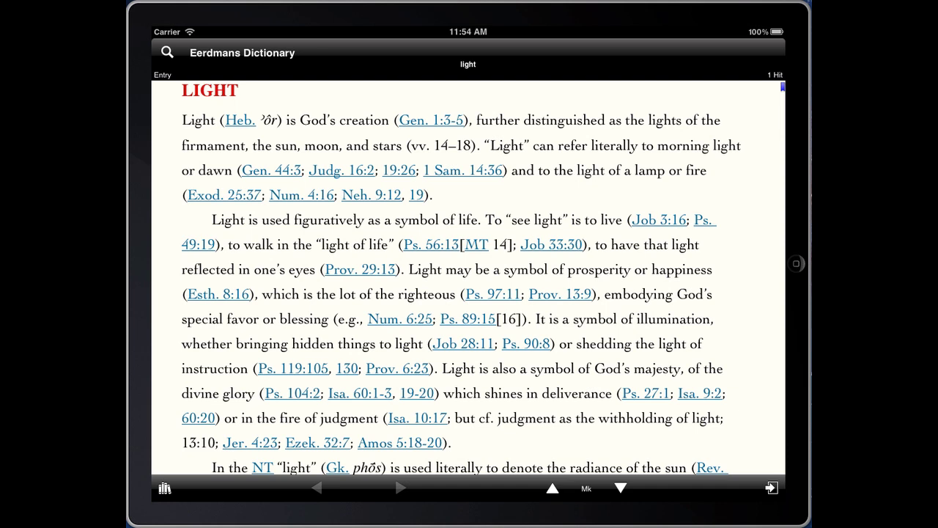
{"action": "left_click", "coordinate": [659, 220]}
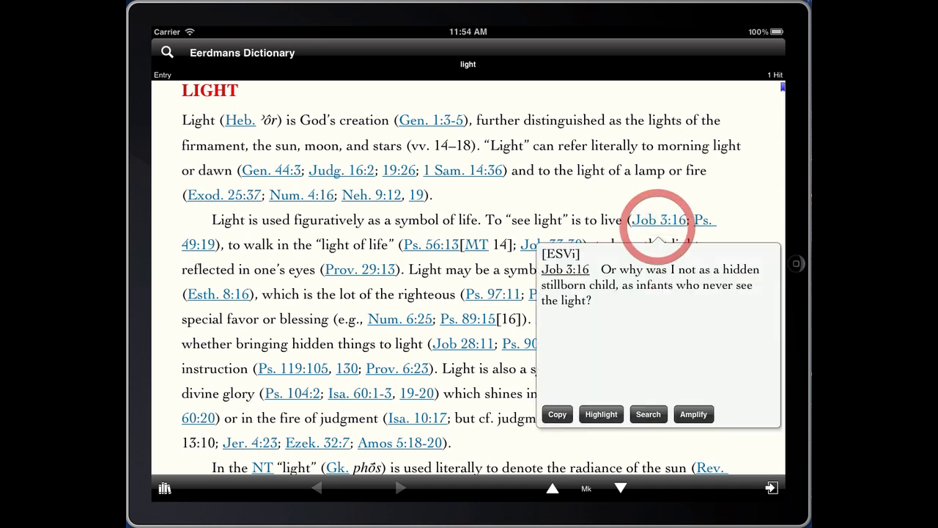
{"action": "left_click", "coordinate": [623, 186]}
{"action": "left_click_drag", "start_coordinate": [581, 174], "coordinate": [662, 165]}
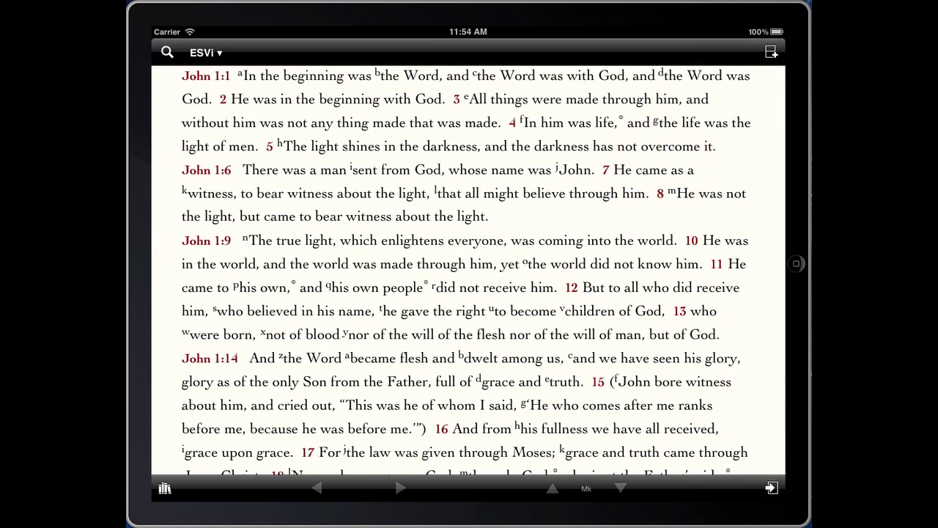
Step: Open the GNT-T Greek text of John 1 from Recent Modules and look up φαίνει in verse 5
{"action": "left_click", "coordinate": [165, 488]}
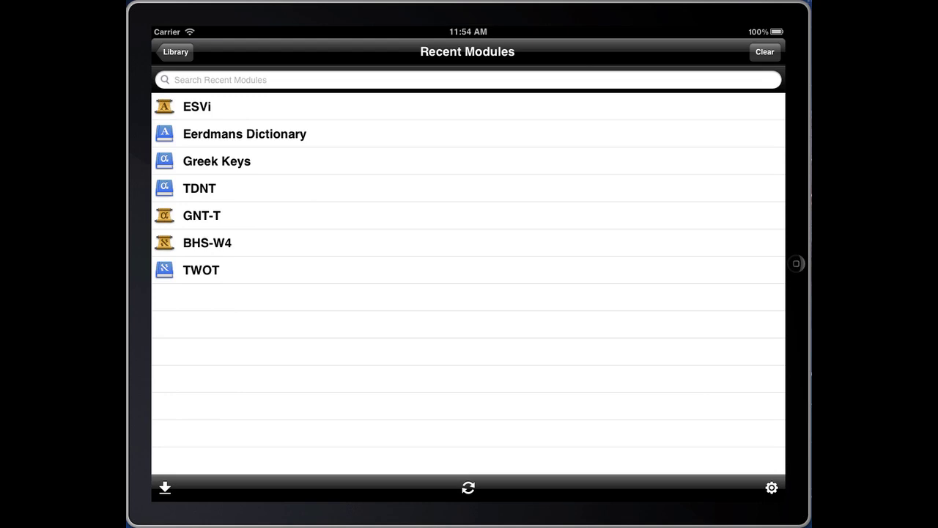
{"action": "left_click", "coordinate": [209, 215]}
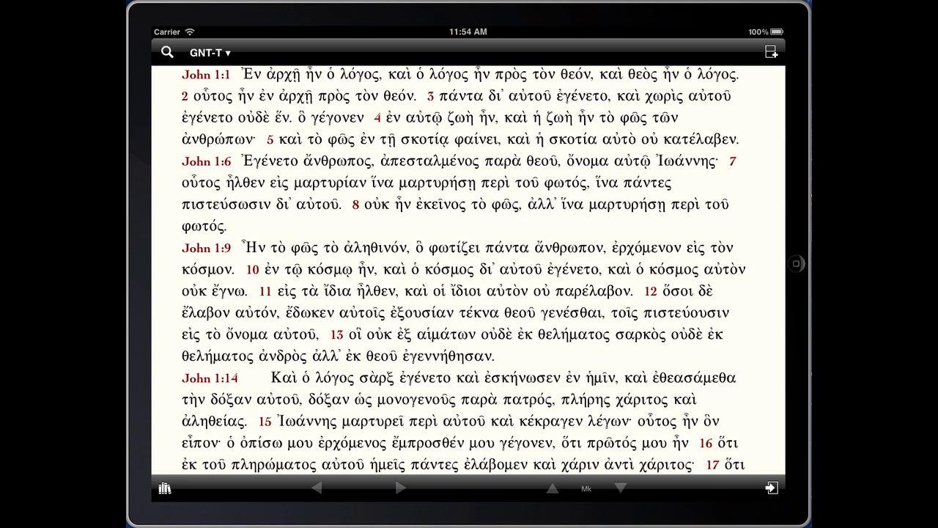
{"action": "left_click", "coordinate": [478, 140]}
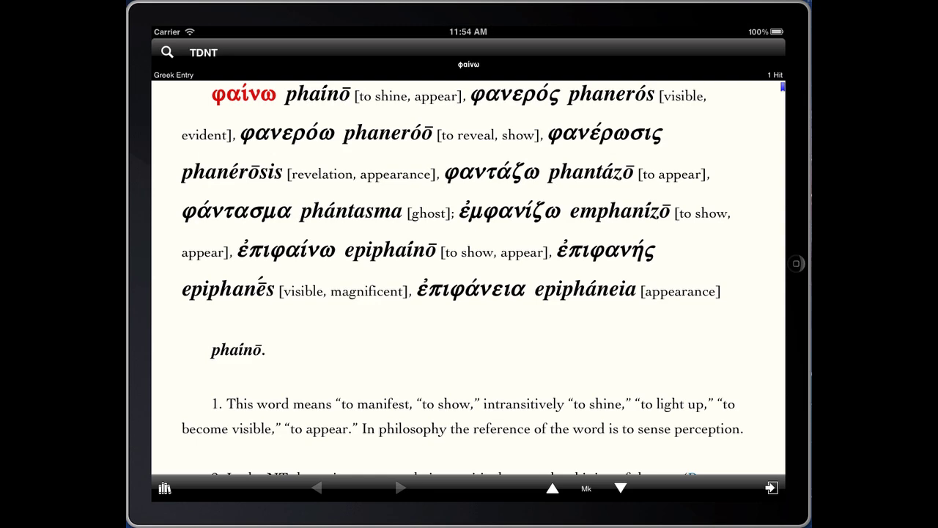
Step: Search φαίνω in BDAG instead of TDNT, then go back to the GNT-T text of John 1
{"action": "left_click", "coordinate": [167, 52]}
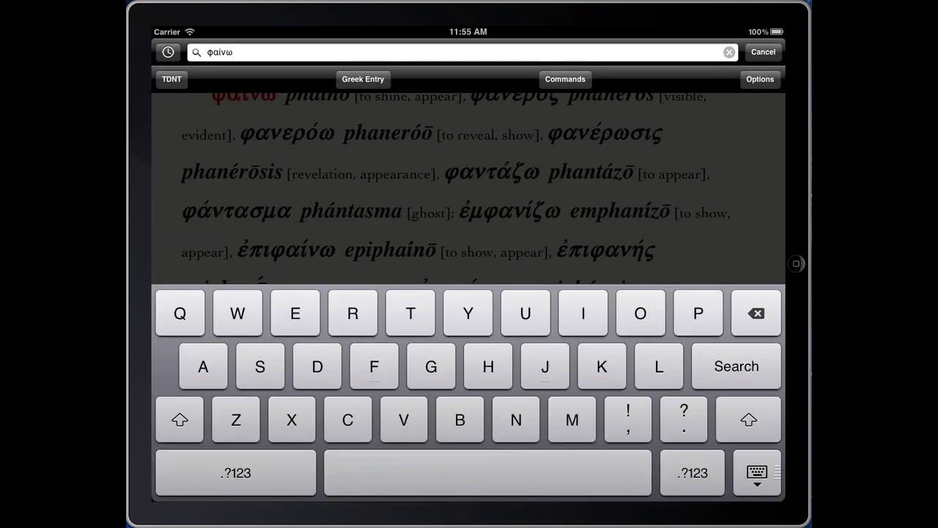
{"action": "left_click", "coordinate": [171, 79]}
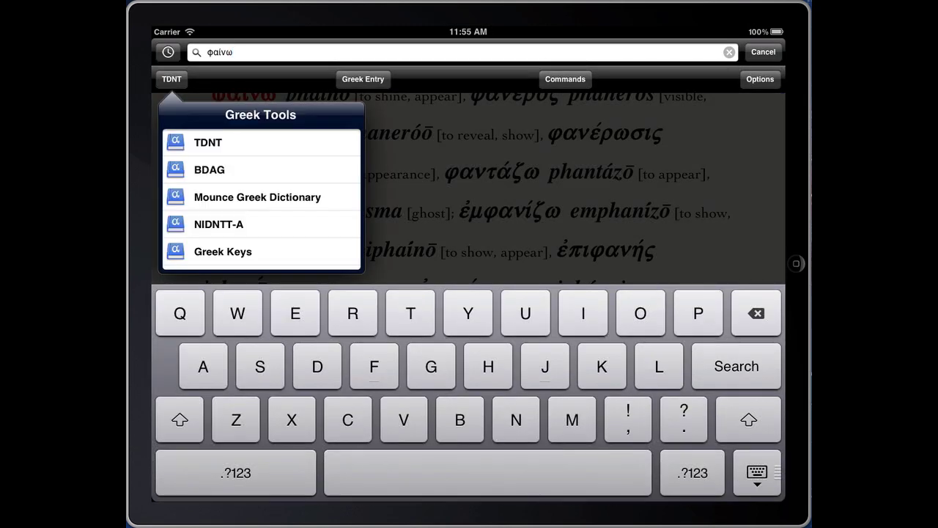
{"action": "left_click", "coordinate": [209, 169]}
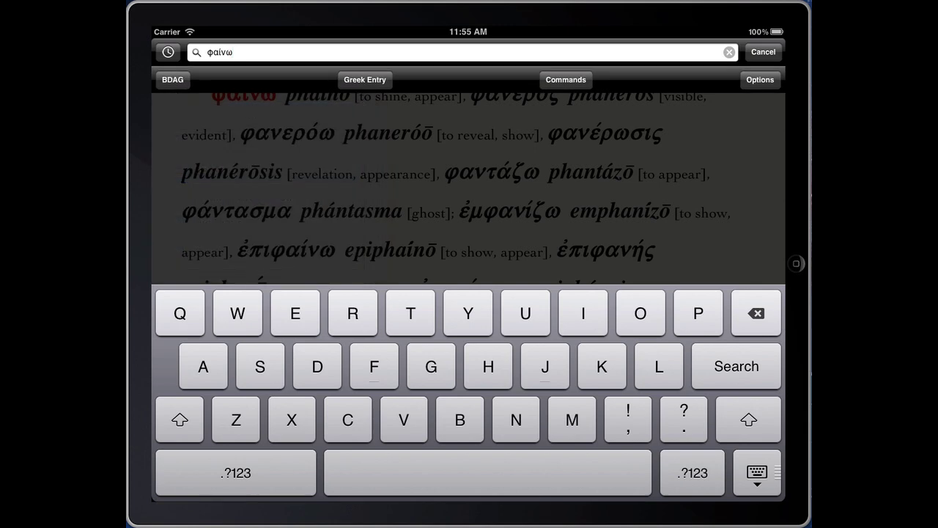
{"action": "left_click", "coordinate": [737, 366]}
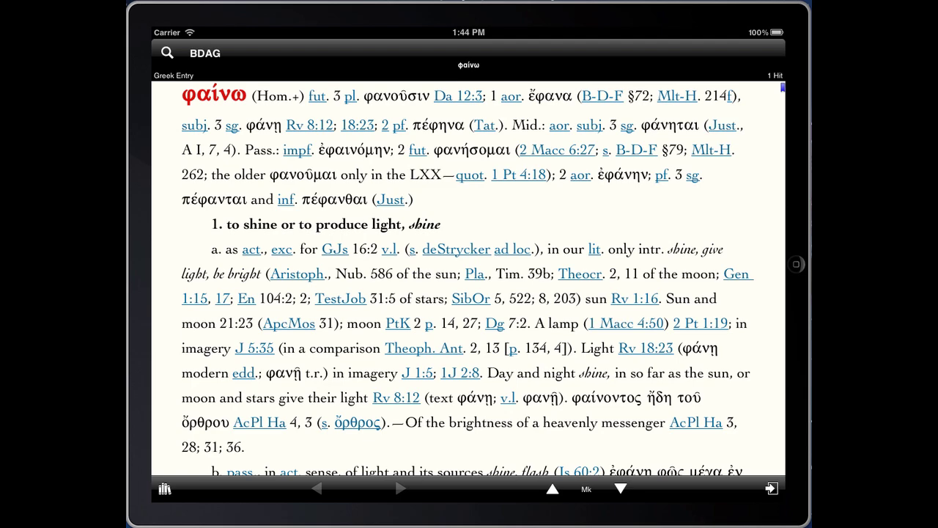
{"action": "left_click_drag", "start_coordinate": [506, 280], "coordinate": [573, 273]}
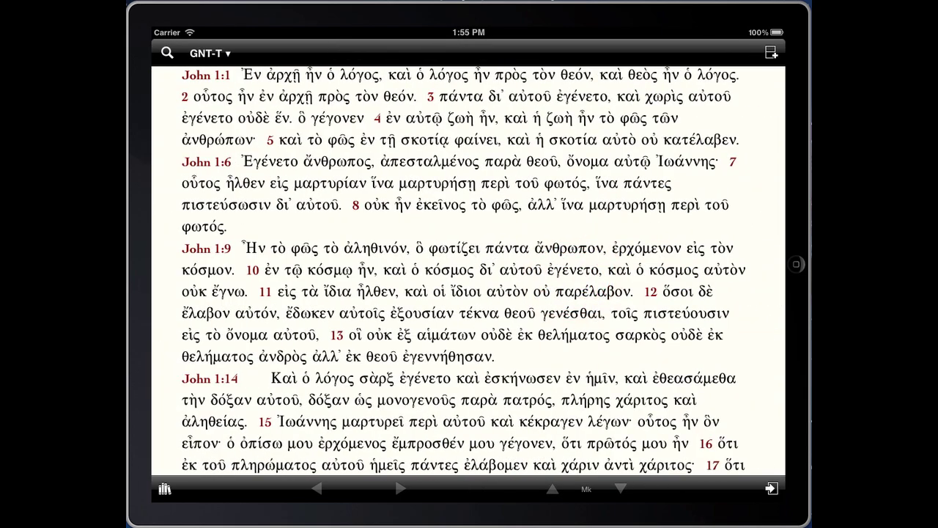
Step: Open BHS-W4 beside ESVi and look up the Hebrew word for evil in TWOT, reaching entry 2191c
{"action": "left_click", "coordinate": [164, 487]}
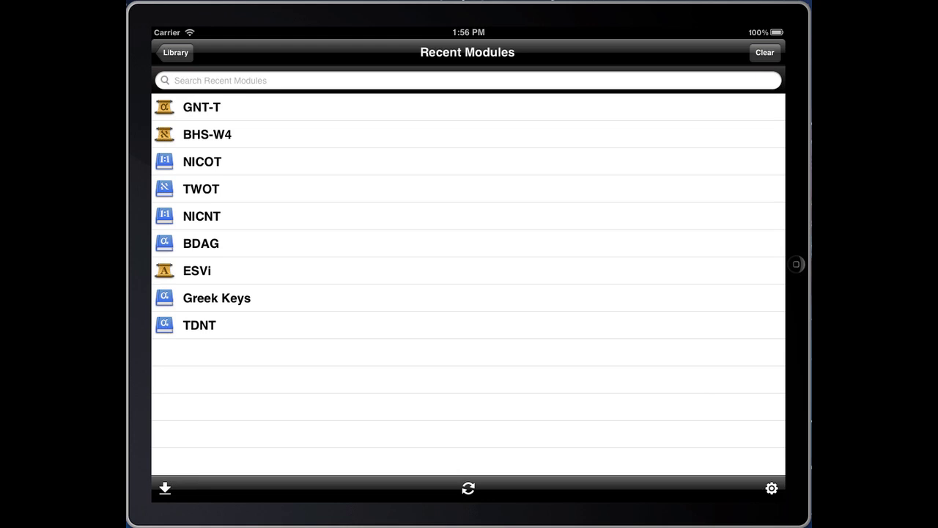
{"action": "left_click", "coordinate": [208, 134]}
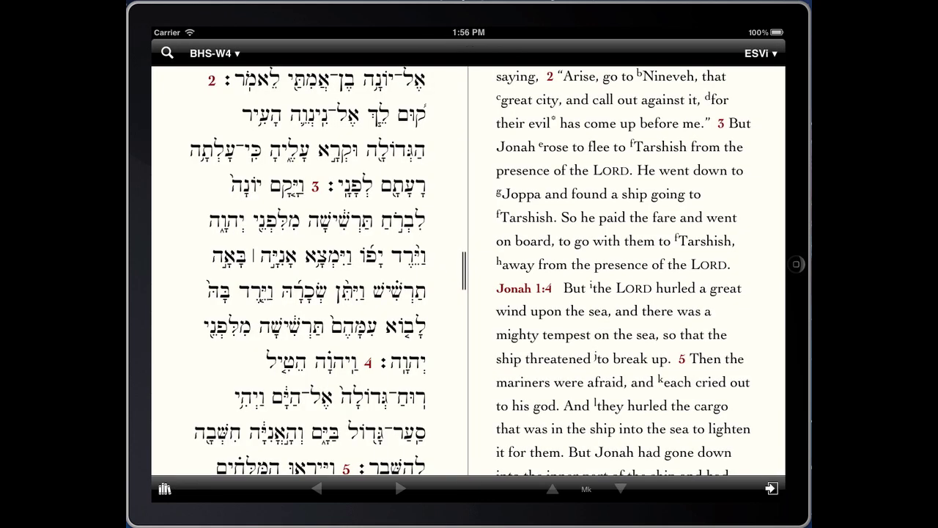
{"action": "left_click", "coordinate": [406, 189]}
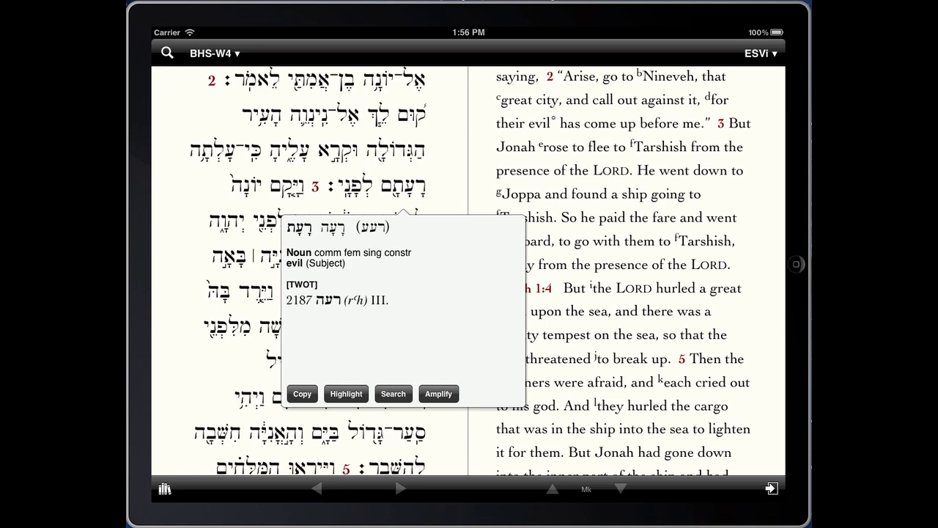
{"action": "left_click", "coordinate": [438, 394]}
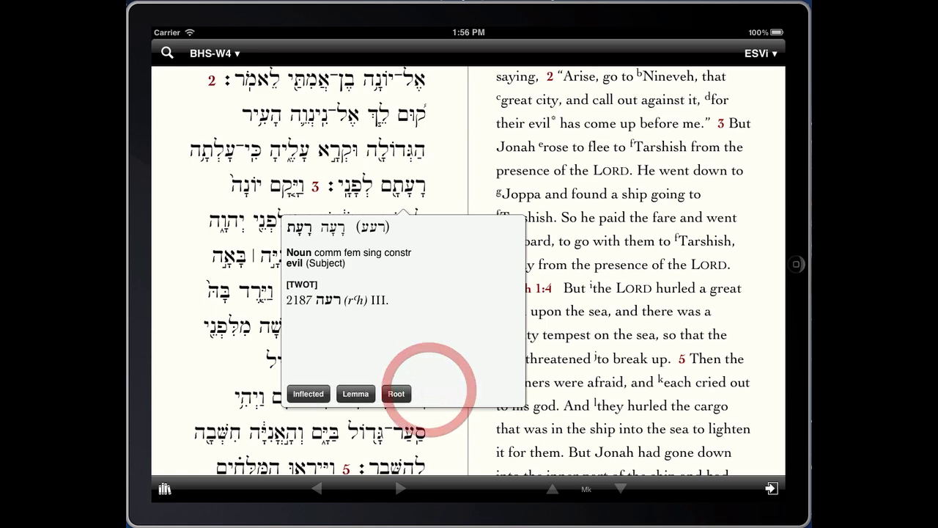
{"action": "left_click", "coordinate": [359, 390]}
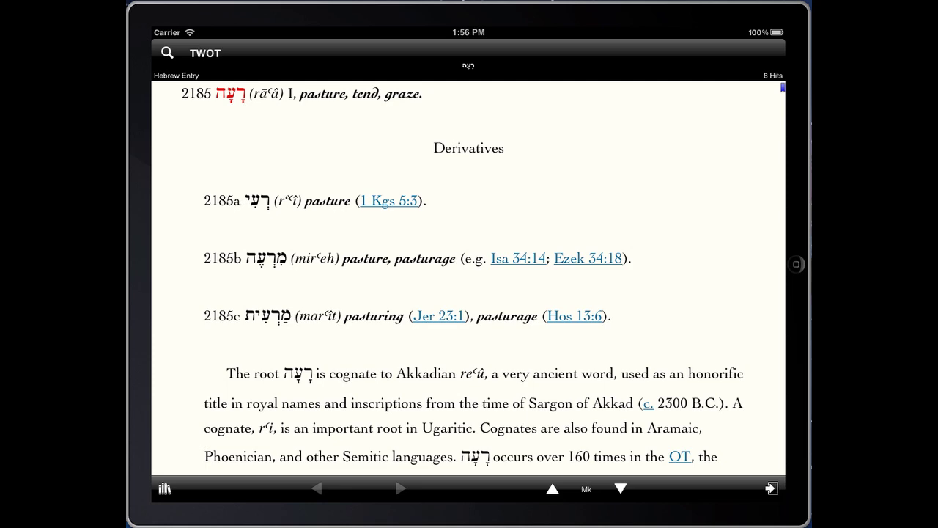
{"action": "left_click", "coordinate": [621, 488]}
{"action": "scroll", "coordinate": [469, 279], "scroll_direction": "down", "scroll_amount": 5}
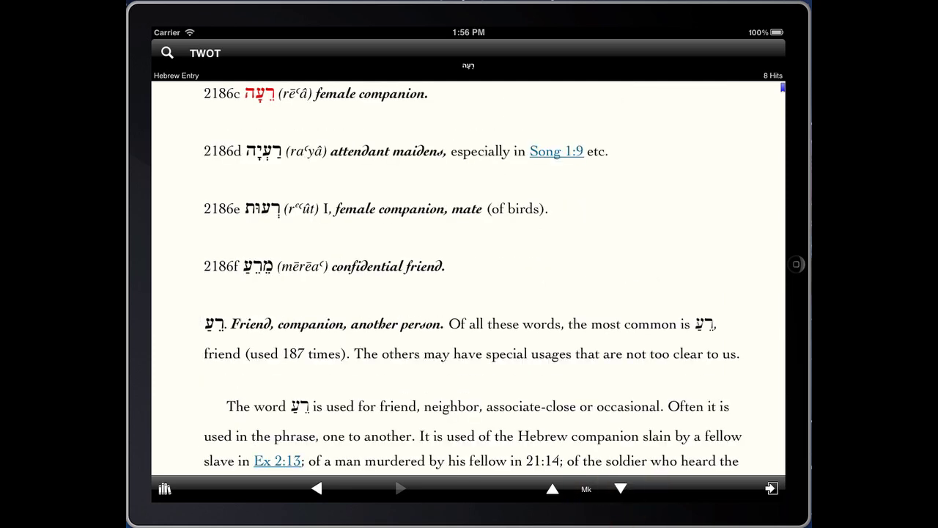
{"action": "left_click", "coordinate": [621, 488]}
{"action": "left_click", "coordinate": [621, 488]}
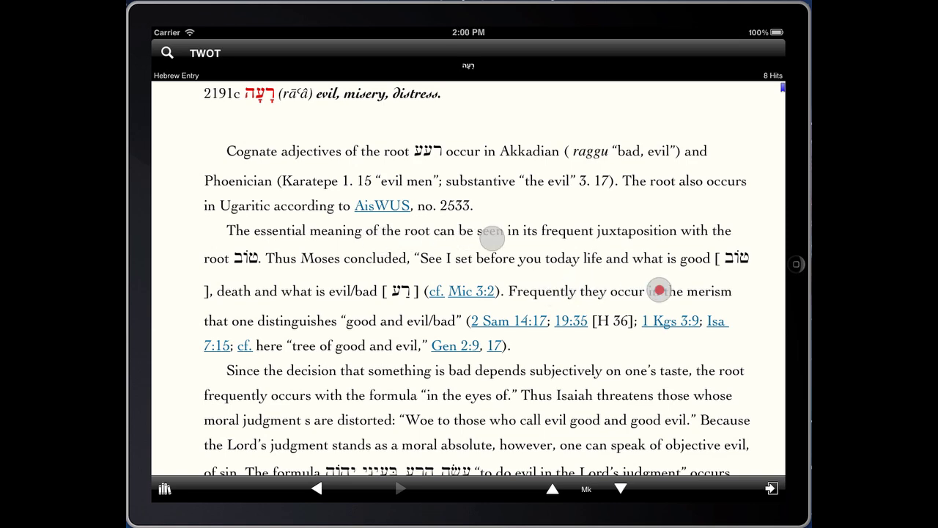
Step: Return to the Jonah text and open the NICOT commentary on Jonah 1:2
{"action": "left_click_drag", "start_coordinate": [659, 290], "coordinate": [664, 291]}
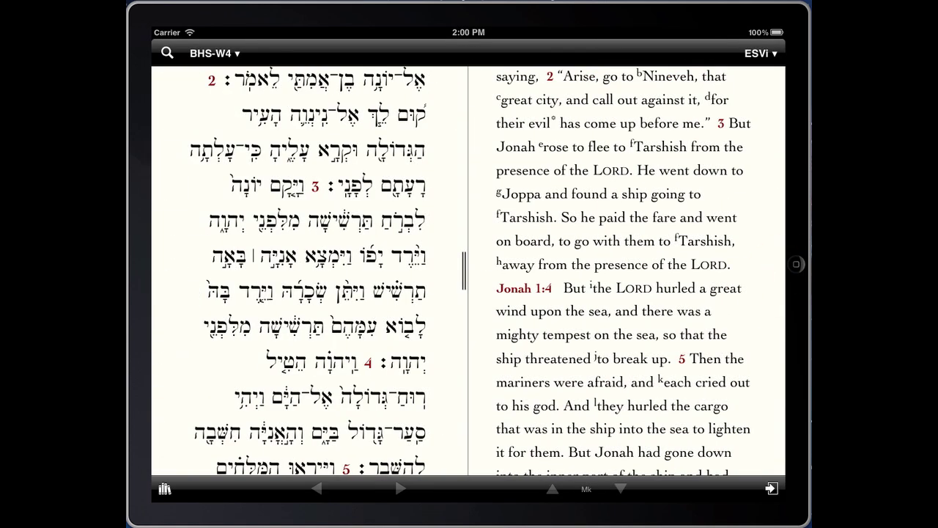
{"action": "left_click", "coordinate": [209, 78]}
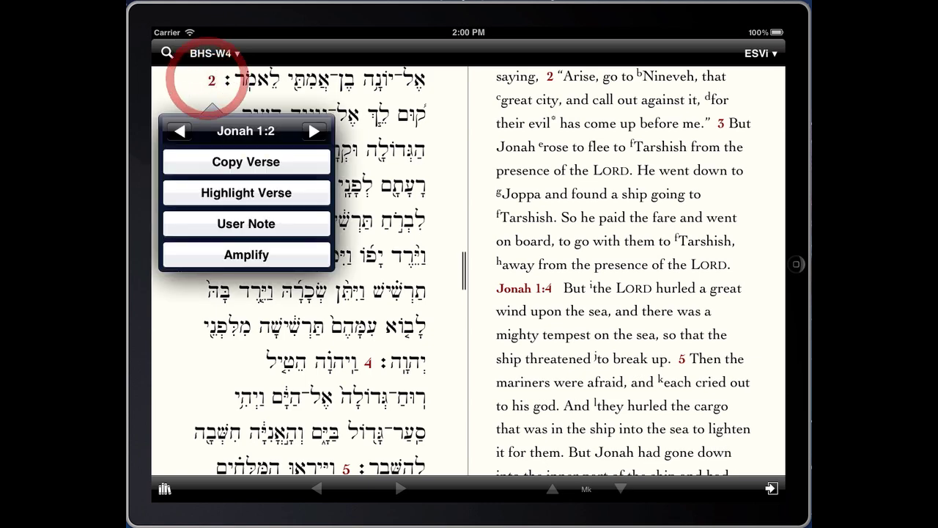
{"action": "left_click", "coordinate": [246, 254]}
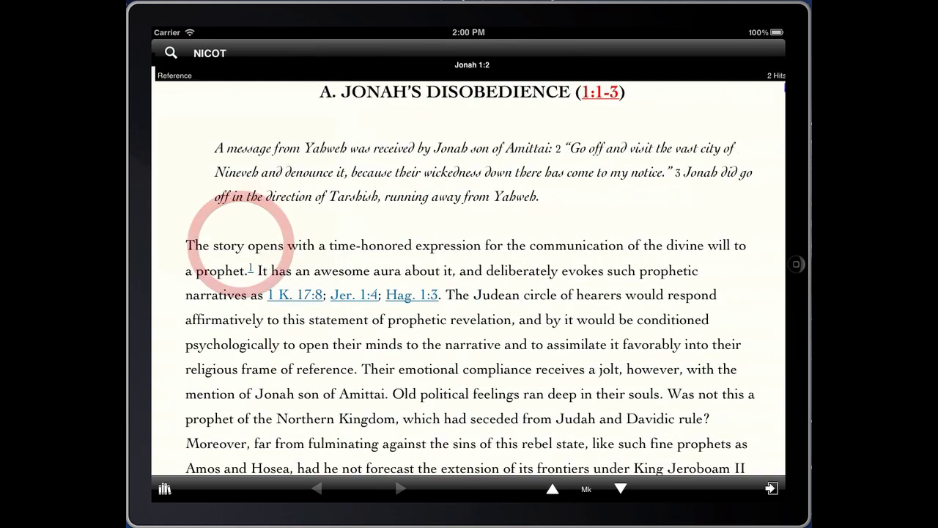